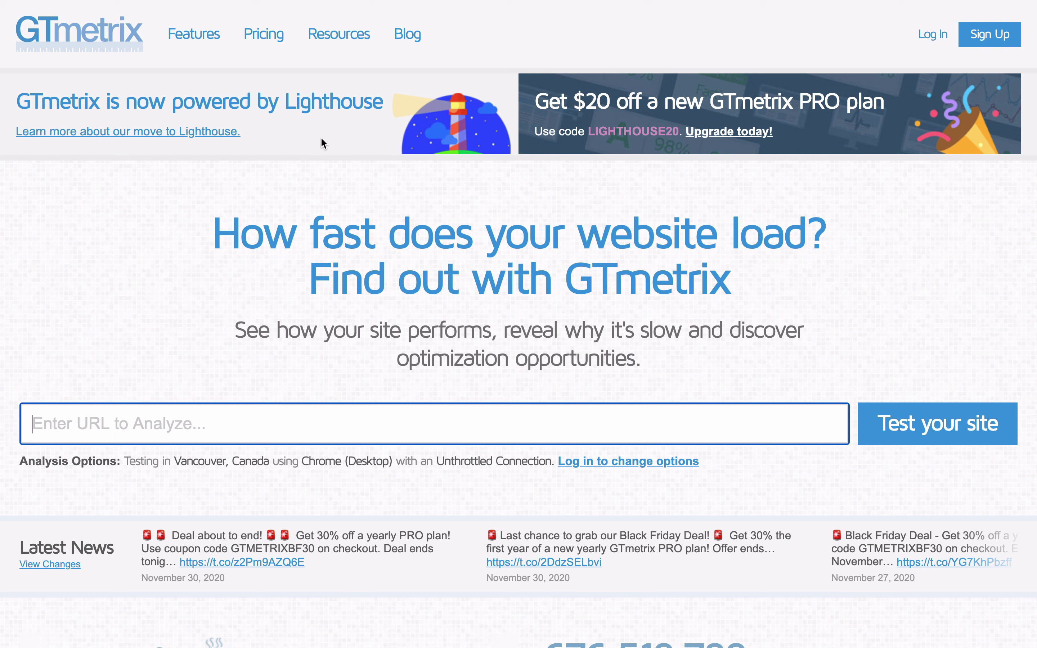
type("https://www.problemio.com/")
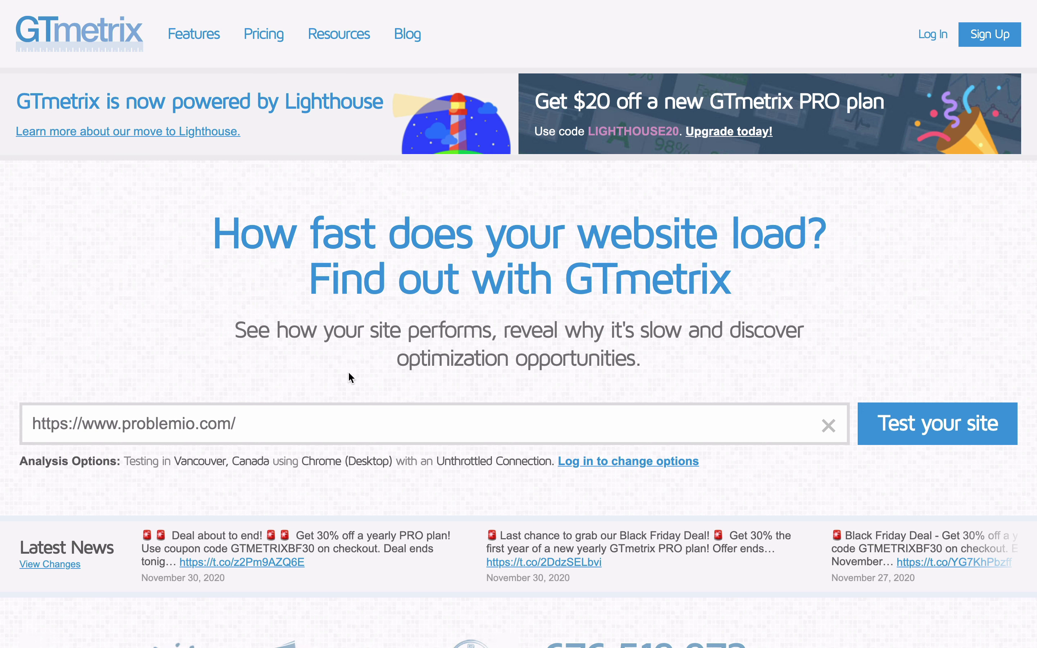
left_click(917, 418)
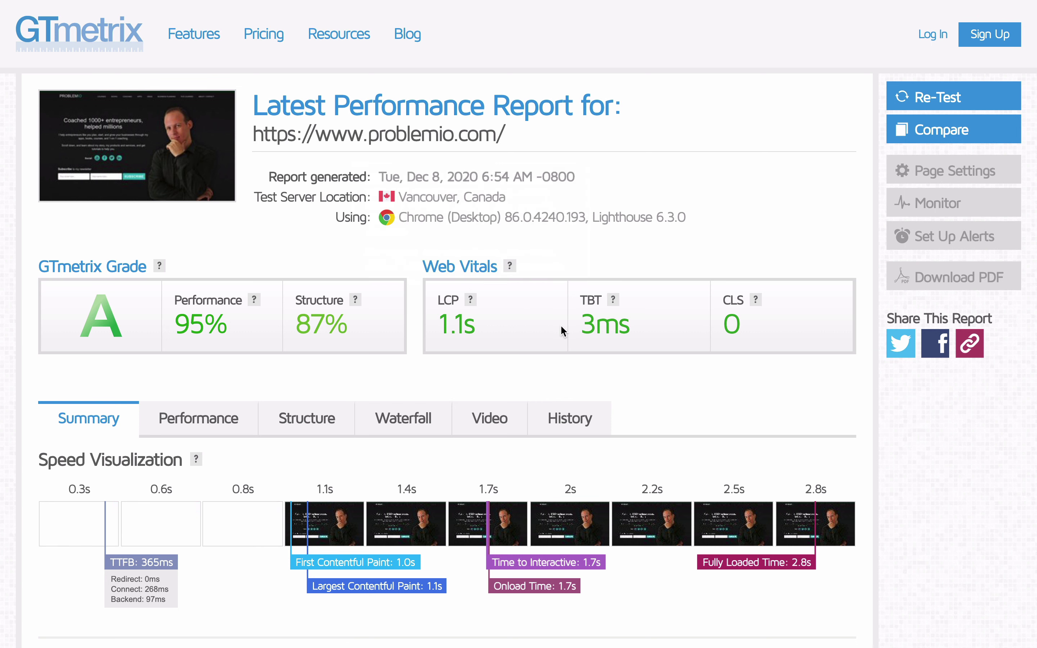
Review the report's speed visualization and its detailed performance metrics.
scroll(560, 324, "down", 3)
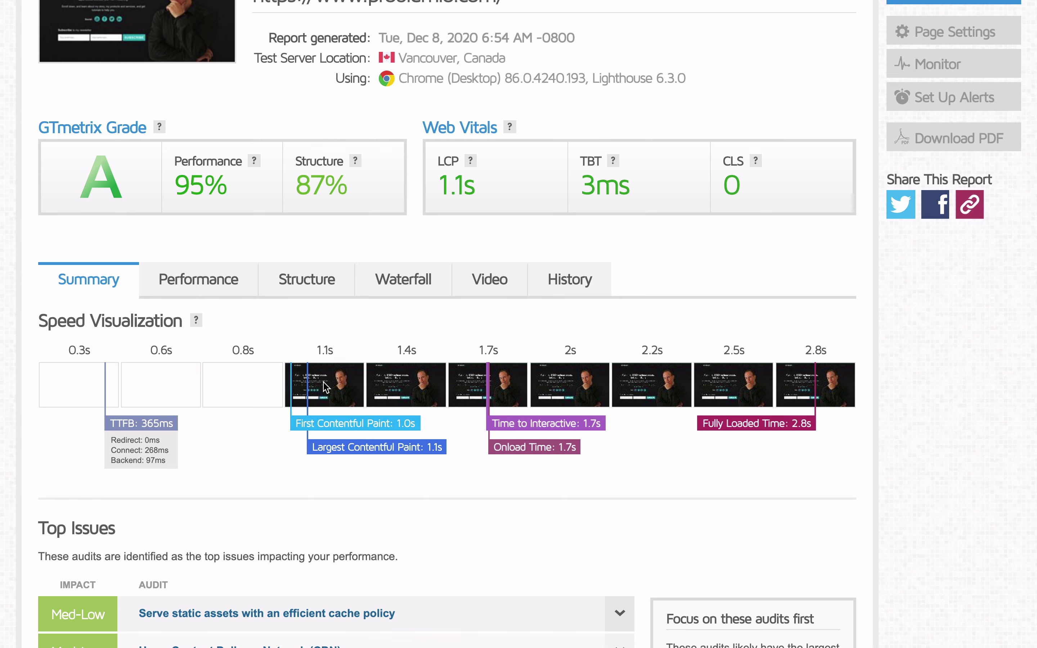
left_click(195, 283)
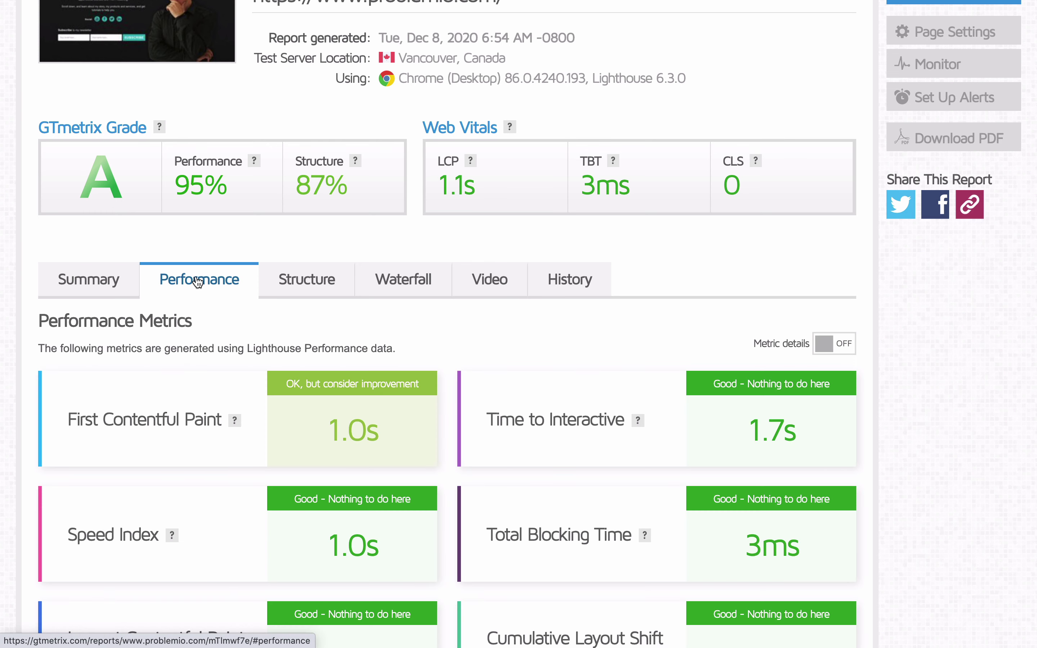
scroll(289, 376, "down", 3)
scroll(288, 375, "up", 5)
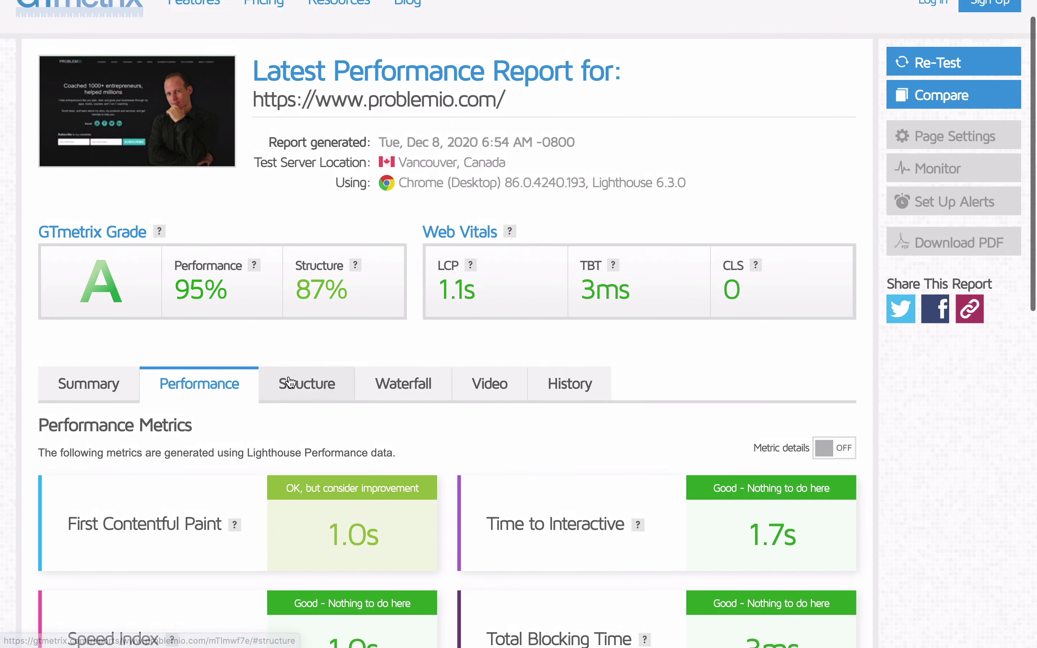
scroll(291, 382, "up", 2)
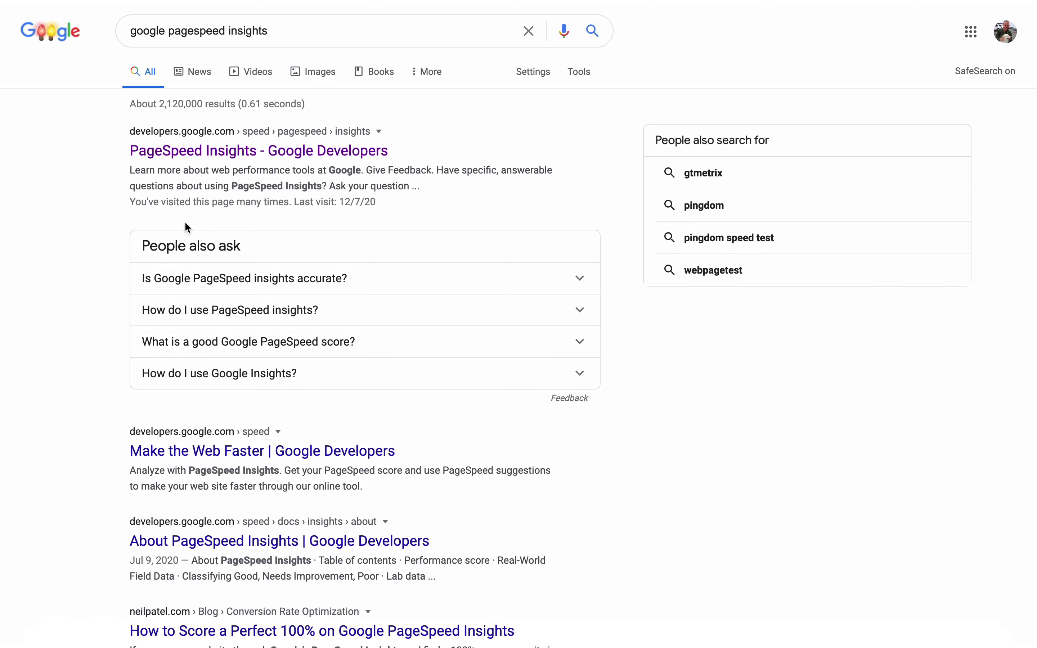
left_click(165, 31)
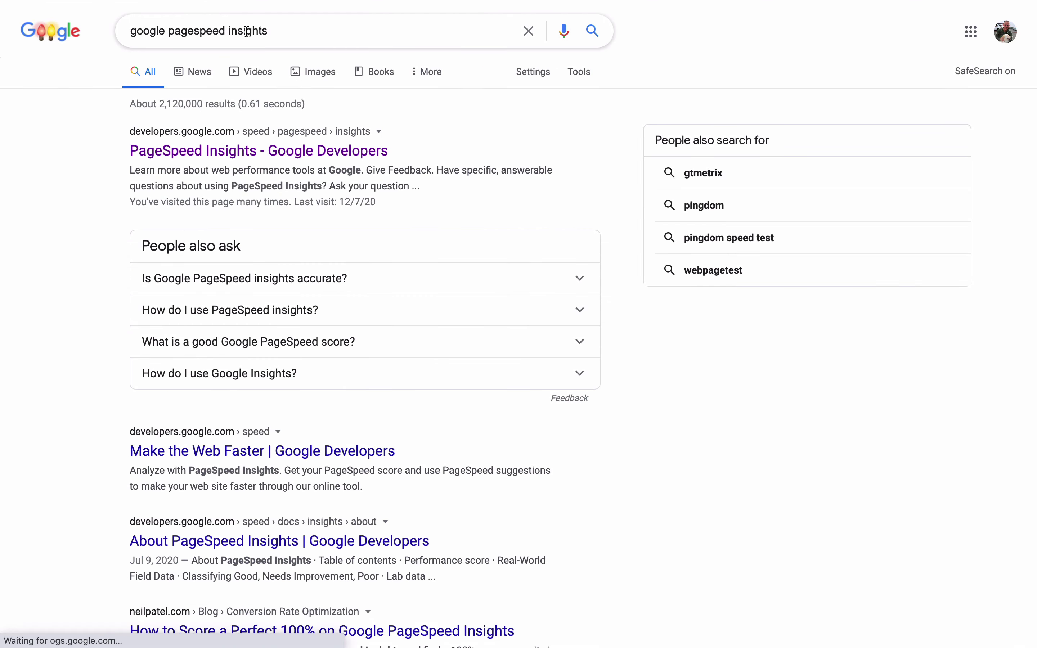
triple_click(132, 32)
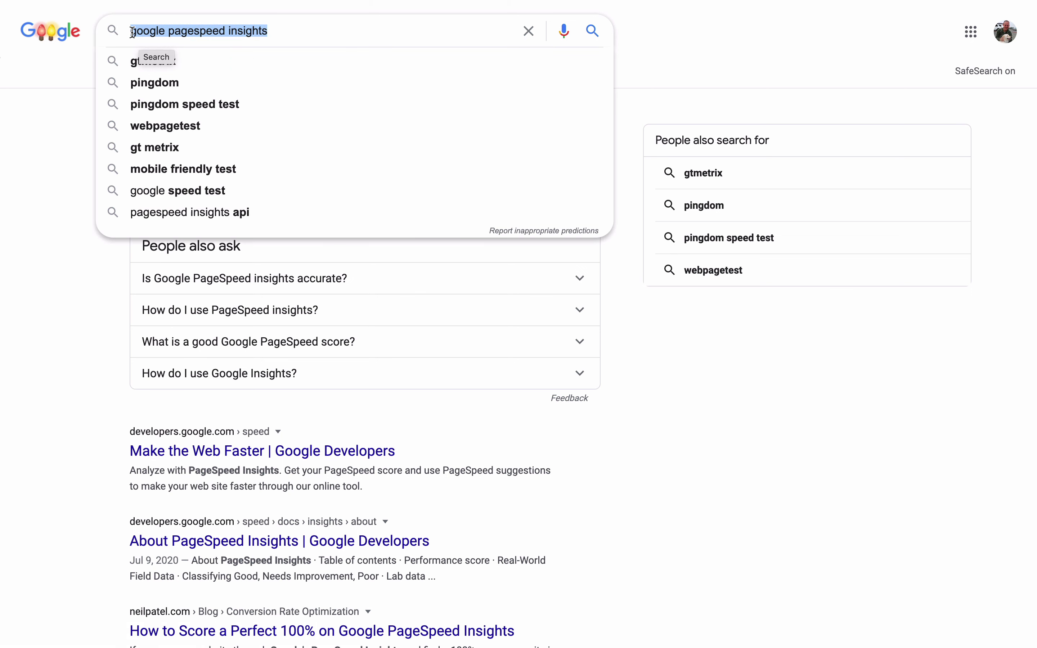
left_click(25, 136)
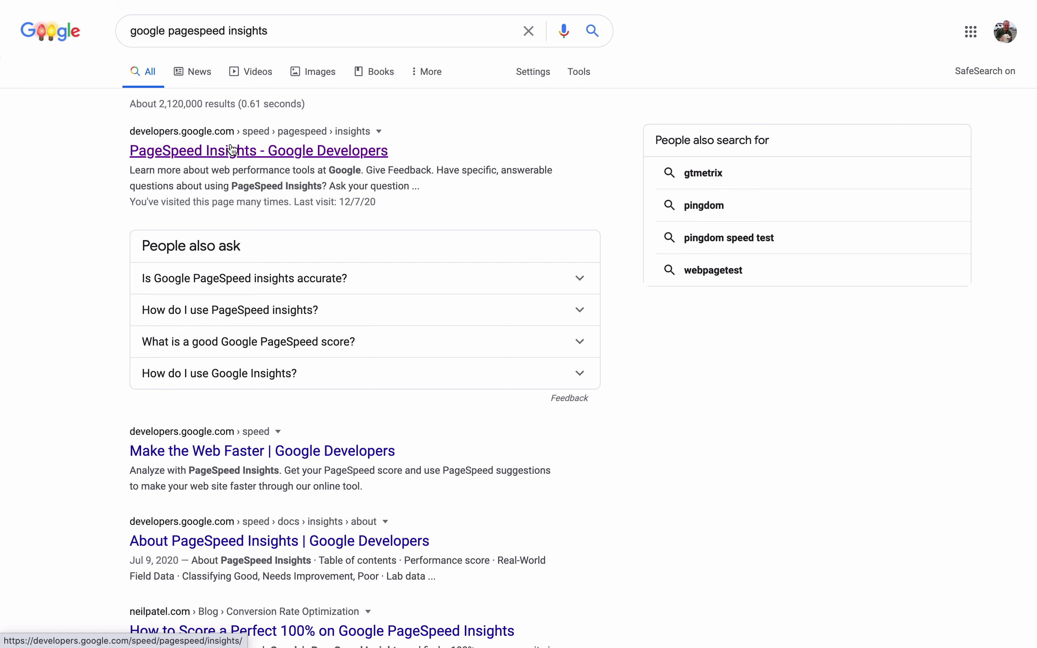
left_click(208, 151)
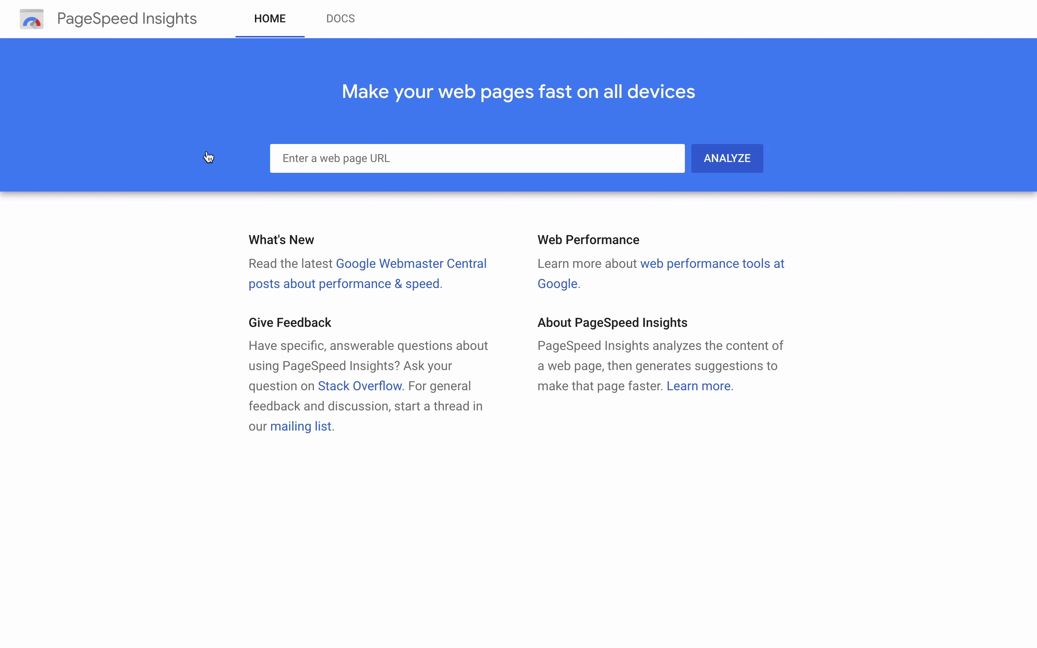
left_click(320, 161)
left_click(296, 294)
left_click(713, 162)
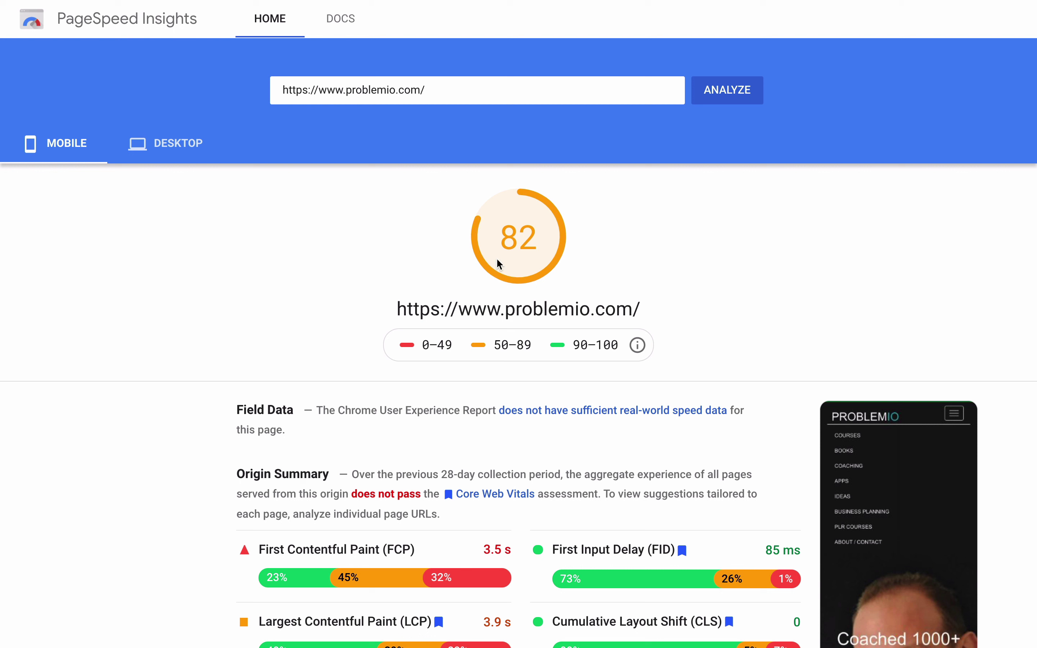
Examine the mobile opportunities, expanding Remove unused JavaScript and highlighting the mc-validate.js file in its list.
scroll(497, 262, "down", 7)
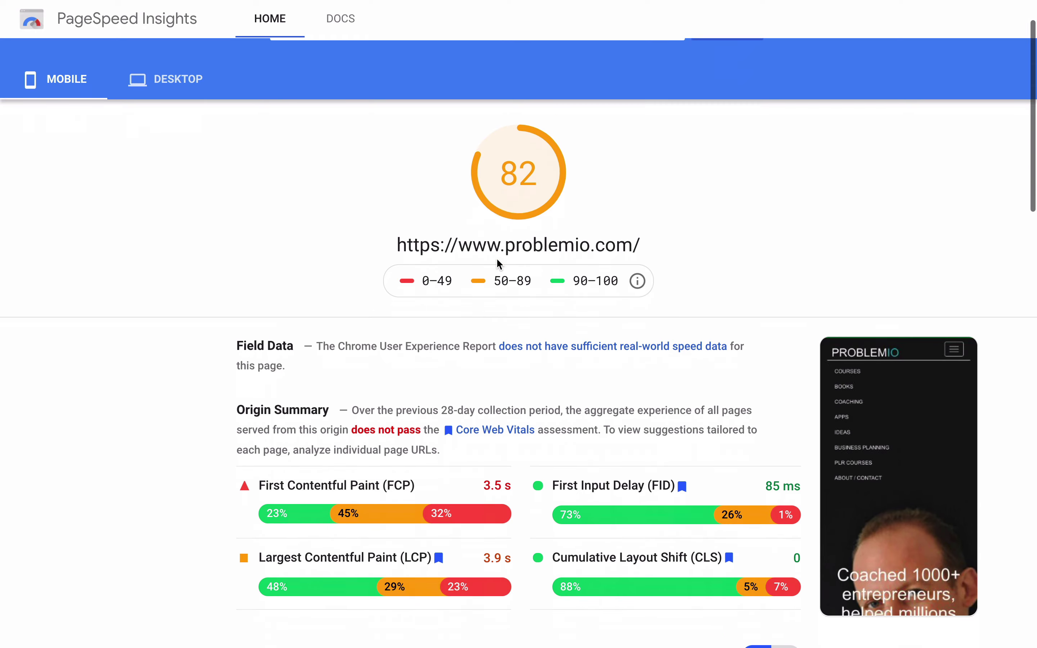
scroll(497, 259, "down", 5)
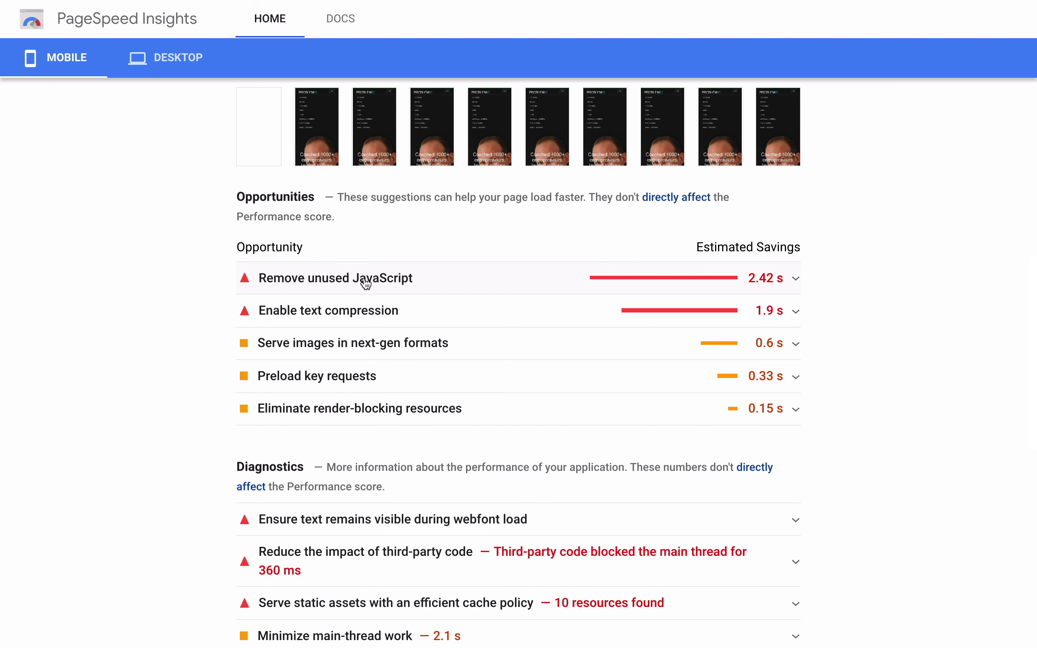
left_click(796, 279)
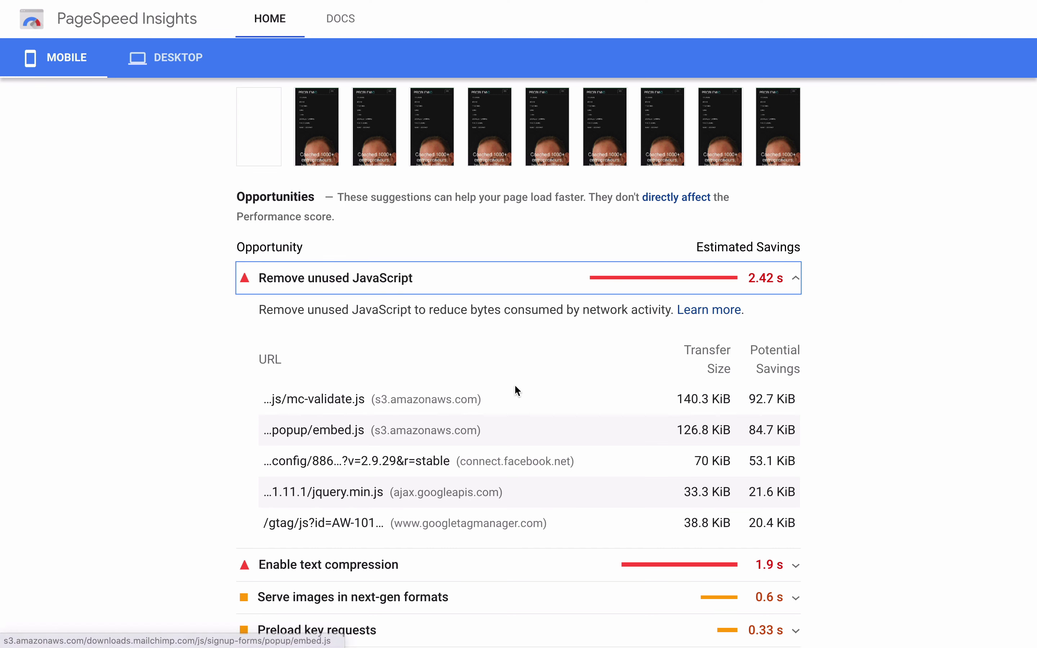
scroll(580, 405, "down", 1)
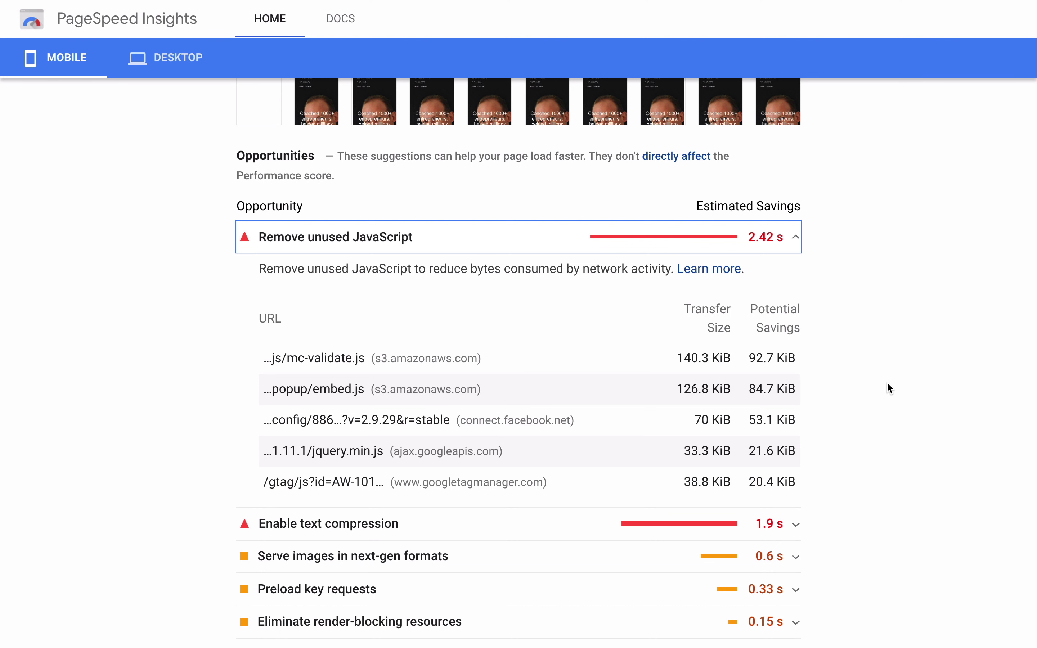
scroll(888, 384, "down", 2)
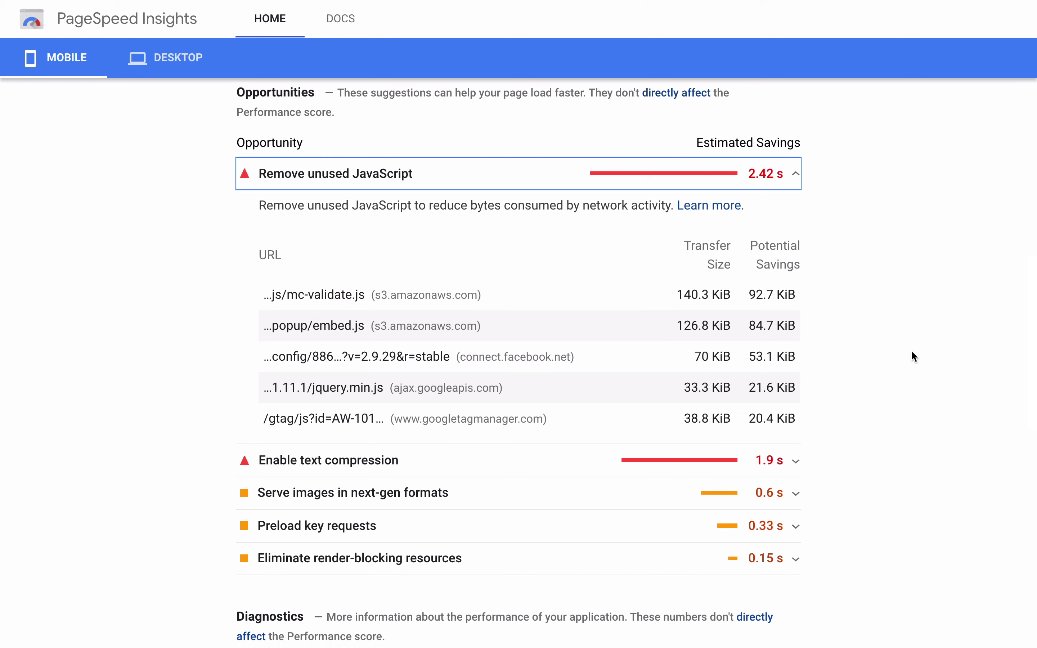
left_click_drag(365, 293, 286, 290)
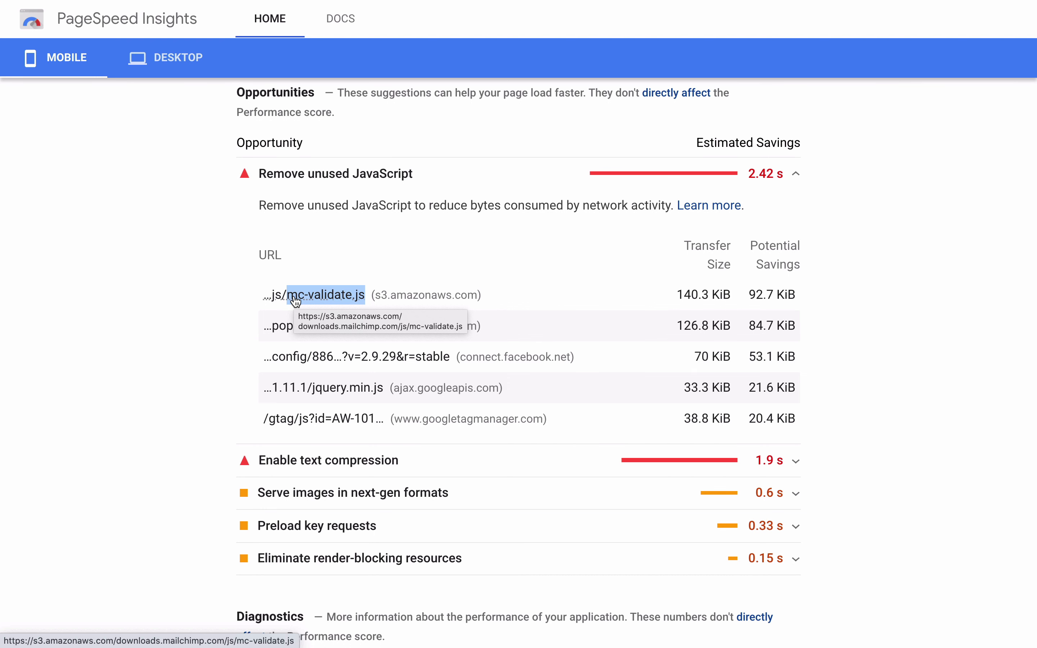
scroll(295, 300, "up", 15)
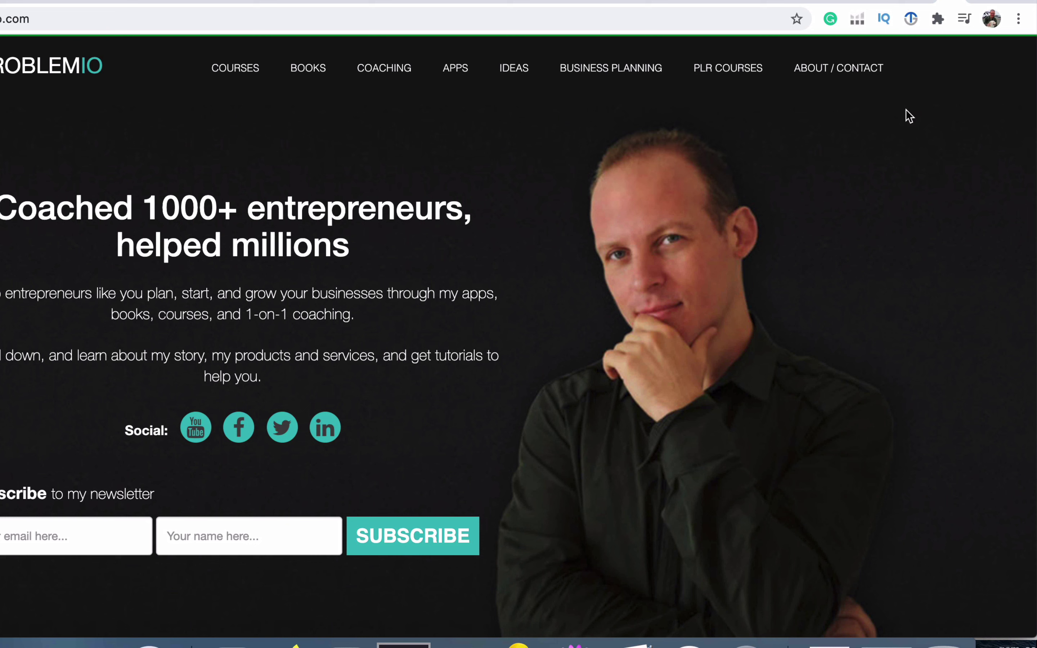
Open Chrome's Developer Tools on the Problemio home page and hide the What's New drawer.
left_click(1018, 20)
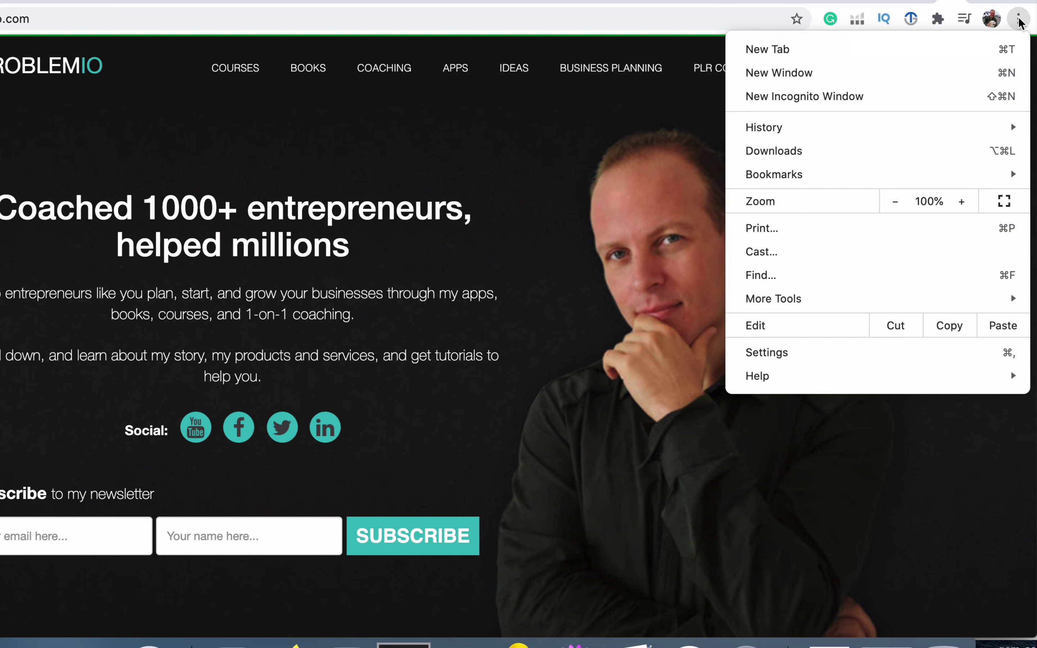
mouse_move(925, 299)
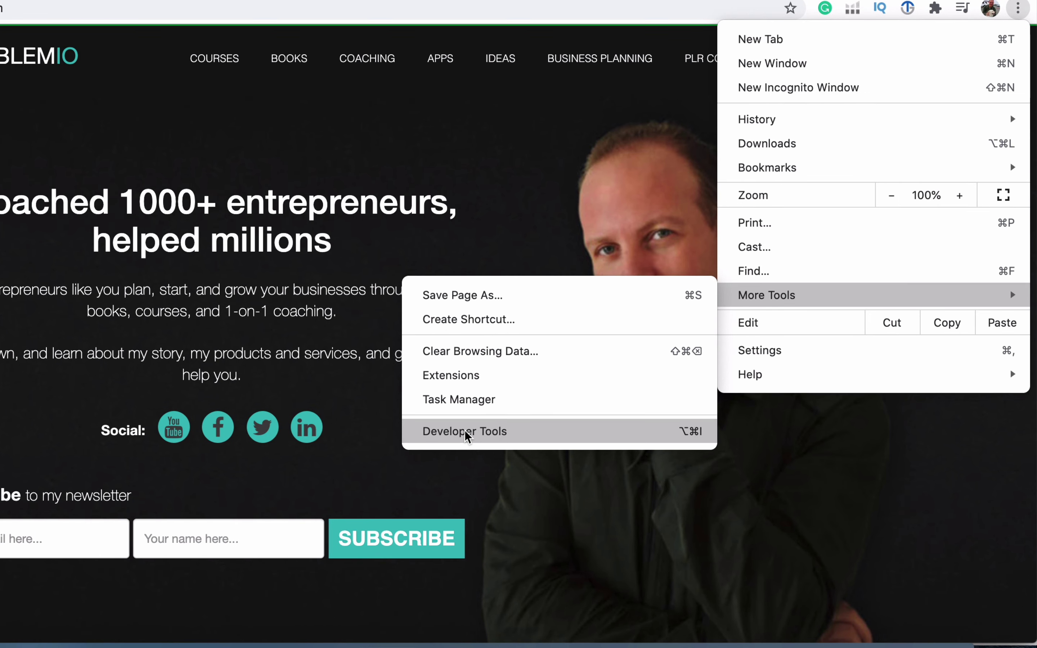
left_click(464, 430)
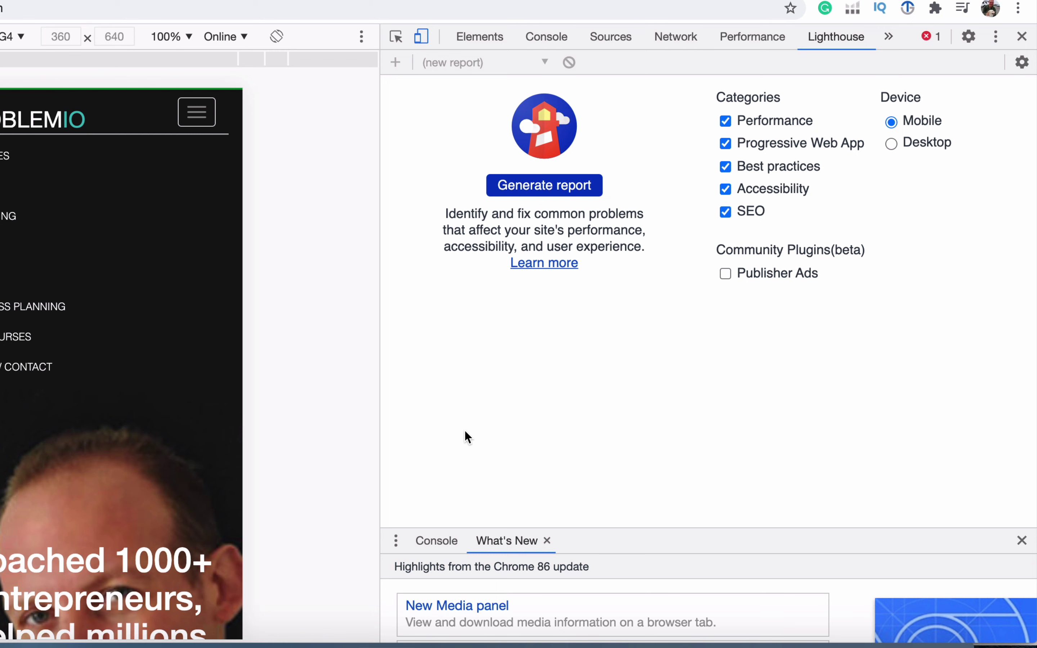
key("Escape")
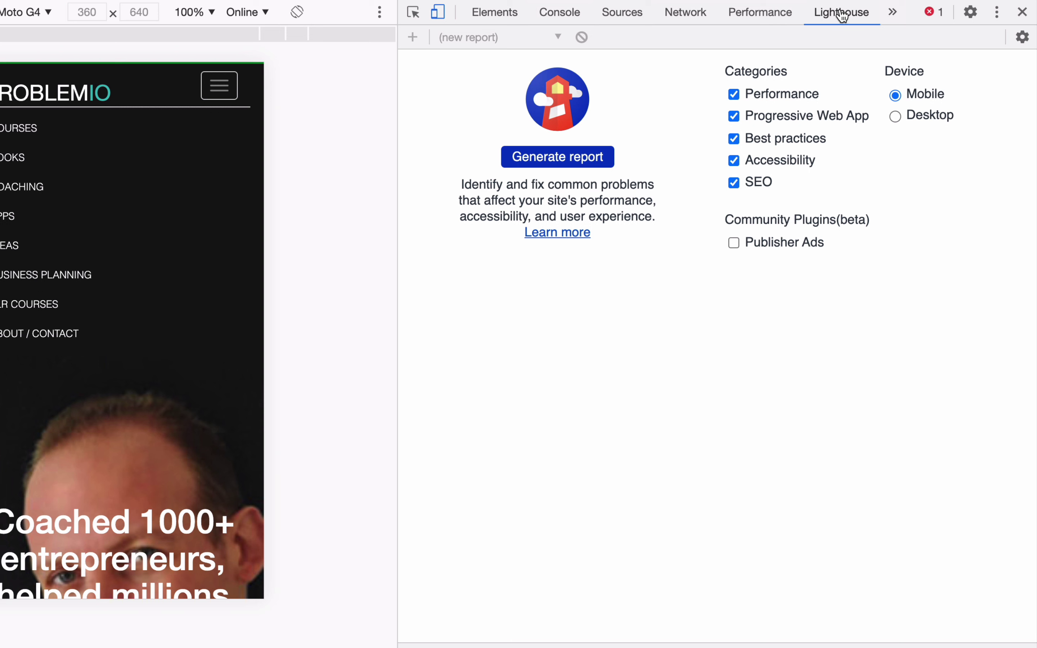
Look through the page's Elements, Console and Sources in Developer Tools.
mouse_move(560, 6)
left_click(486, 15)
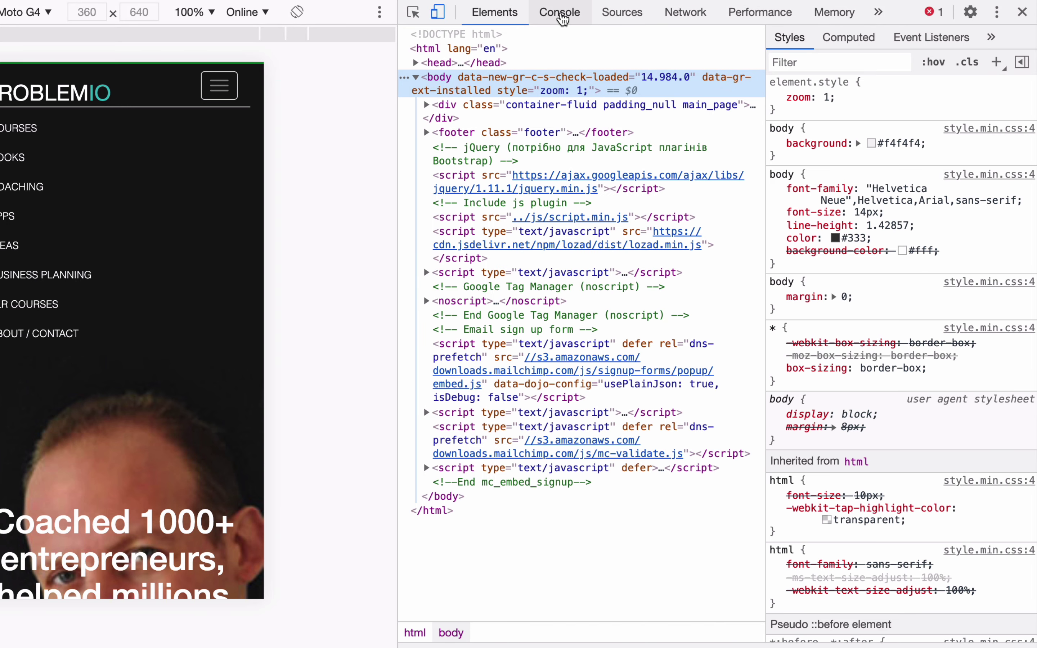
left_click(574, 17)
left_click(641, 19)
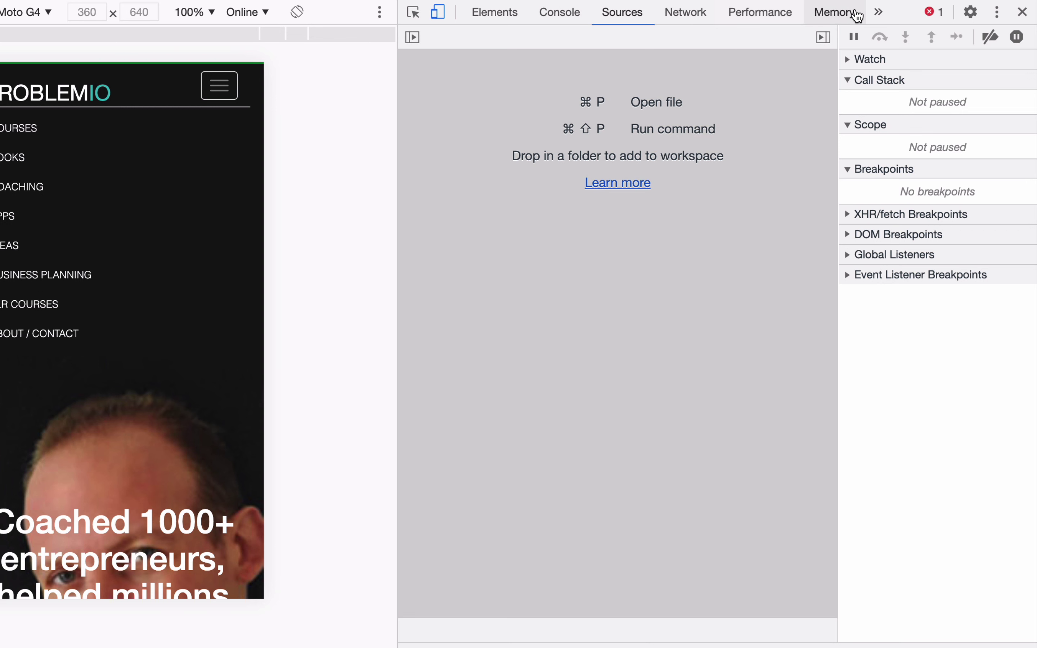
Generate a Lighthouse report of the page for the Mobile device with the default categories.
left_click(878, 12)
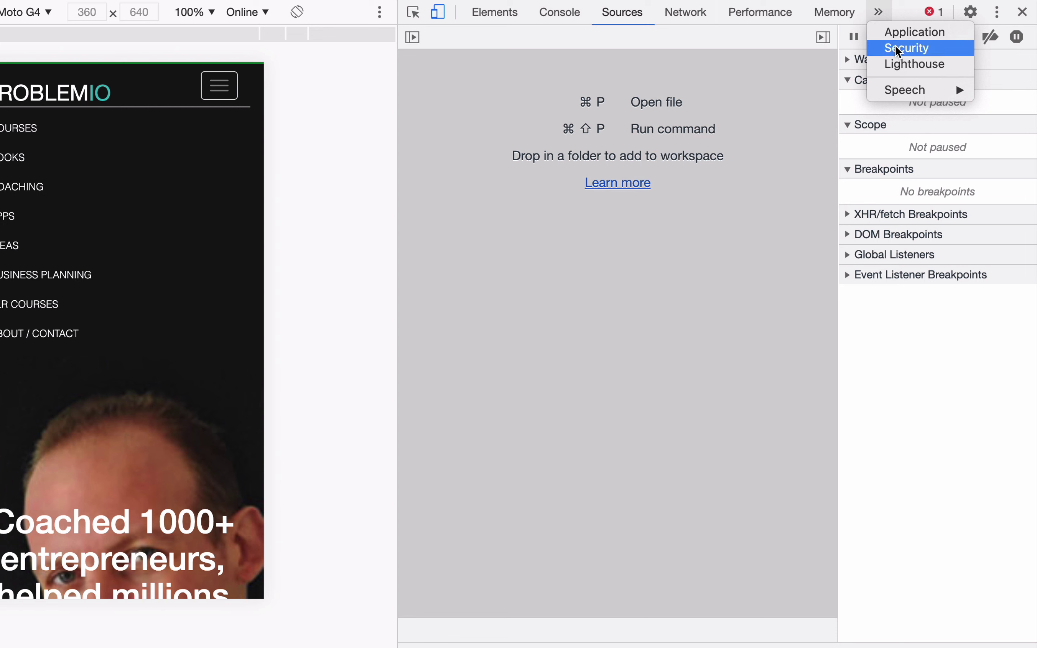
left_click(906, 71)
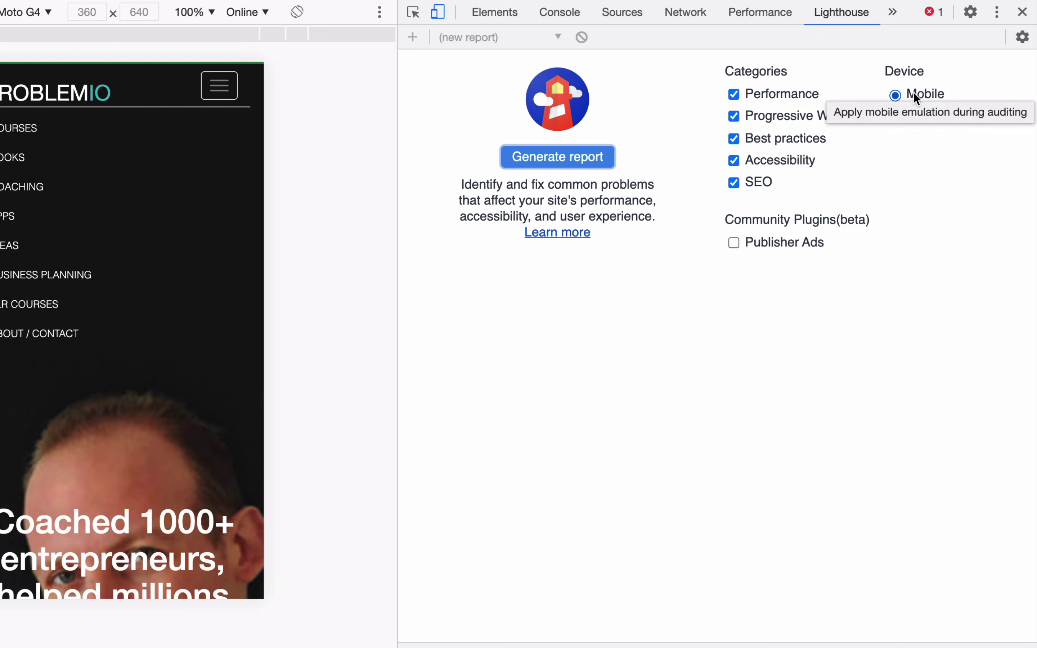
left_click(544, 155)
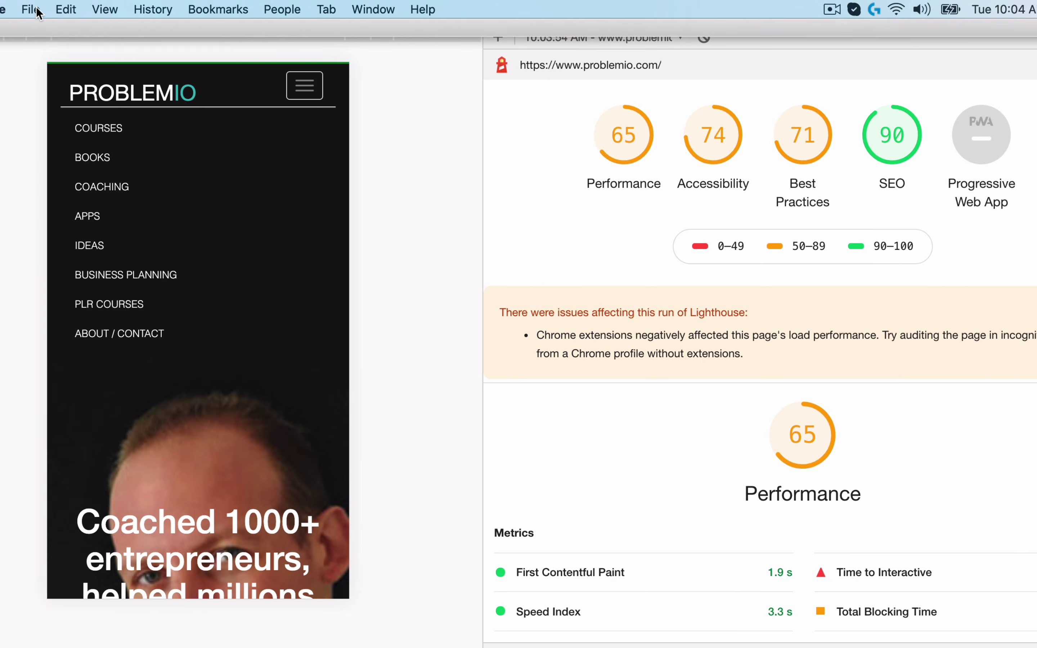
Open a new incognito window and show Developer Tools in it.
left_click(34, 9)
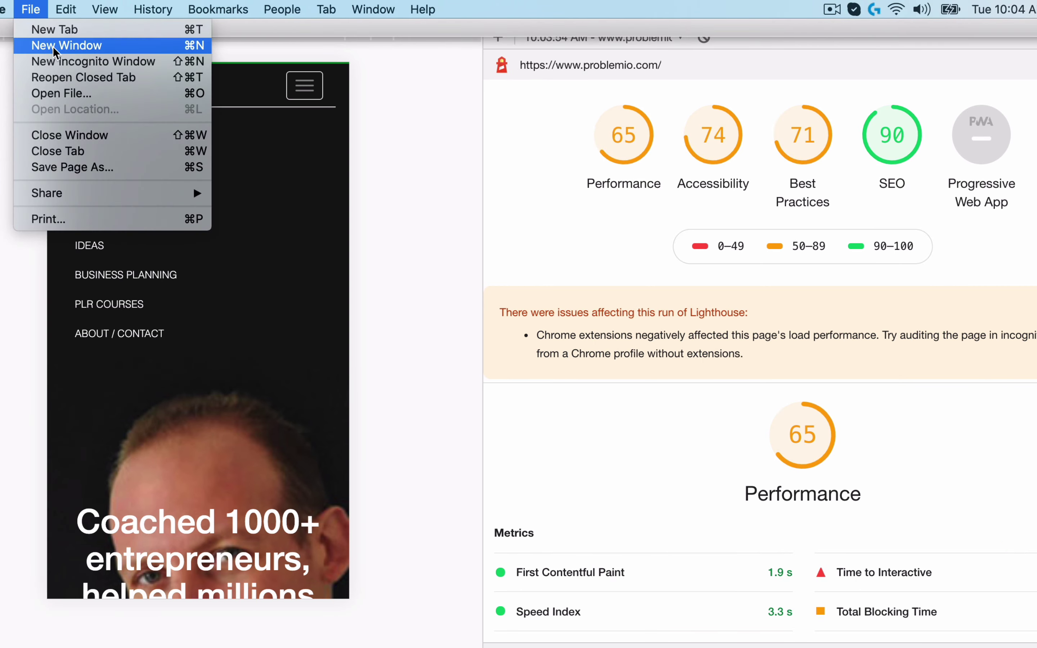
left_click(54, 66)
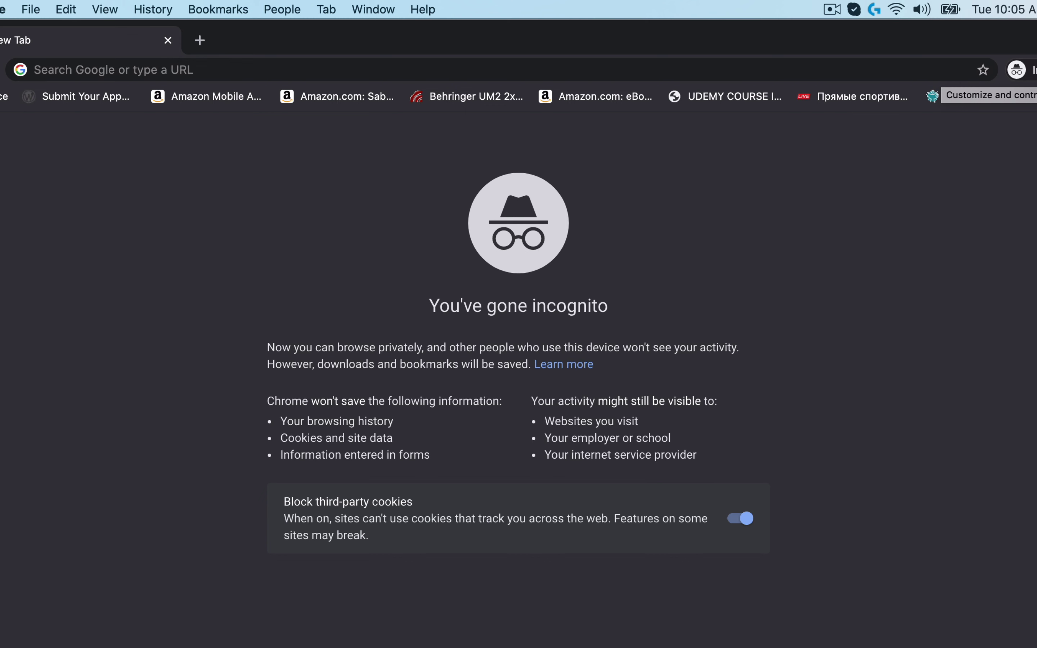
left_click(1019, 70)
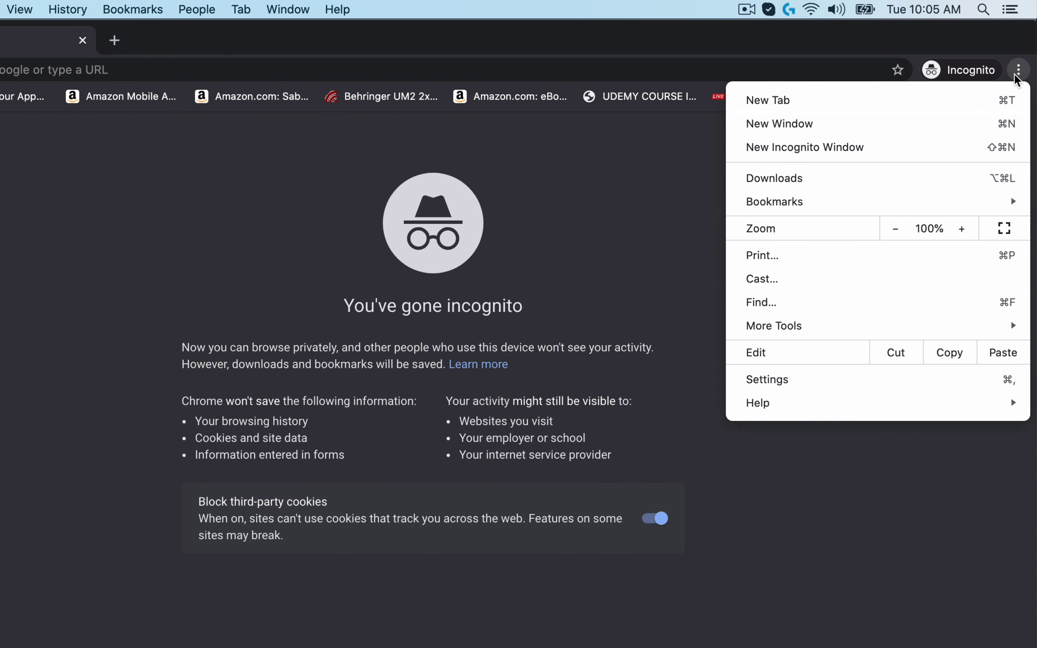
mouse_move(845, 327)
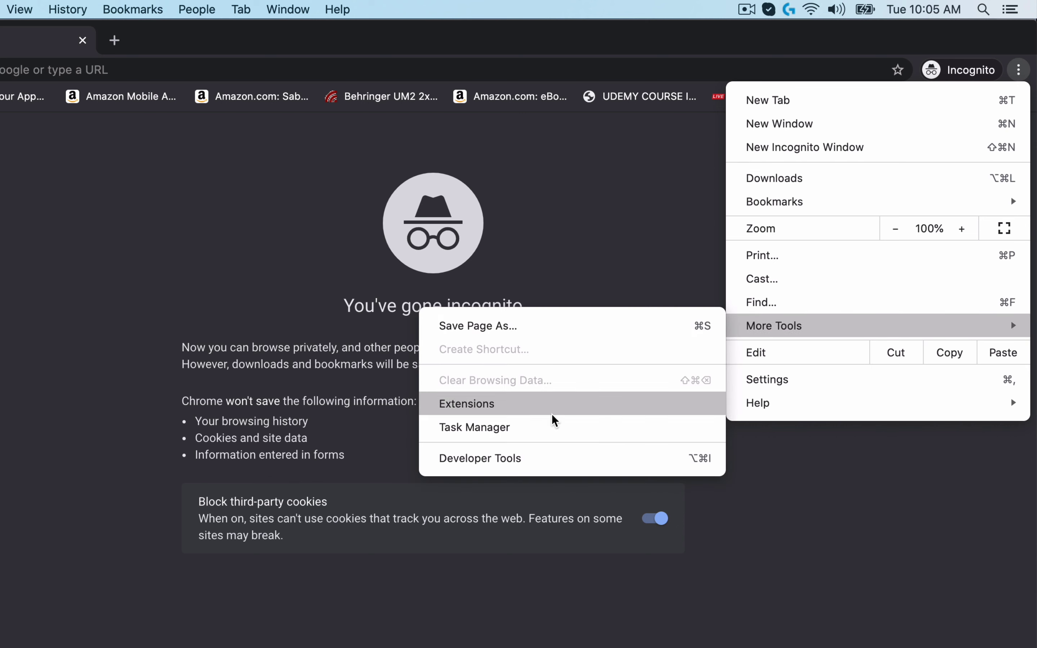
left_click(510, 457)
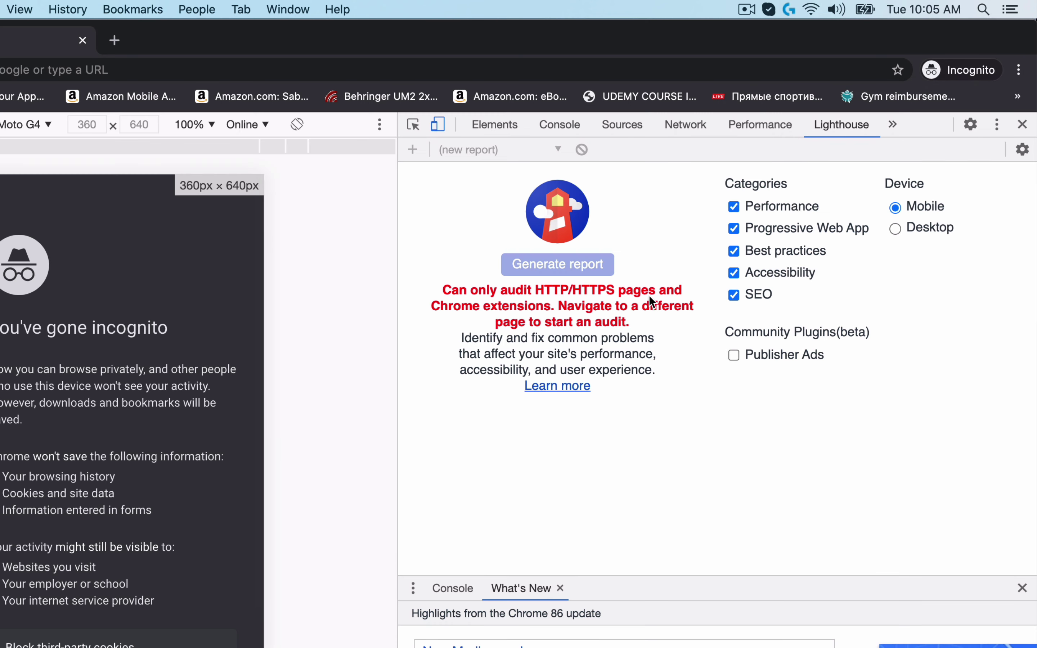
left_click(189, 67)
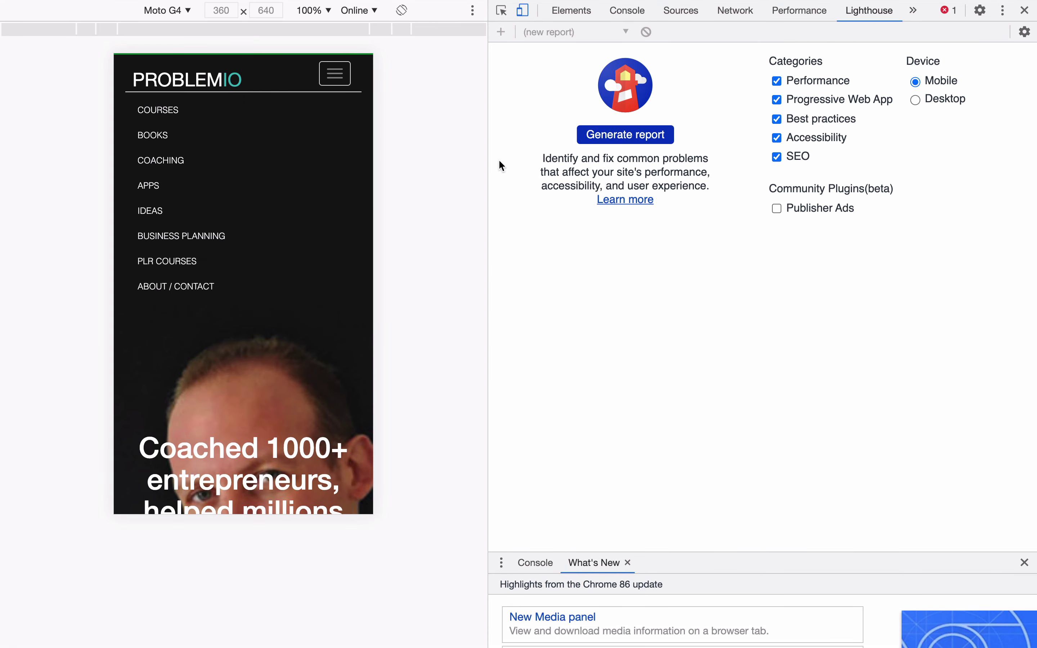
left_click(626, 137)
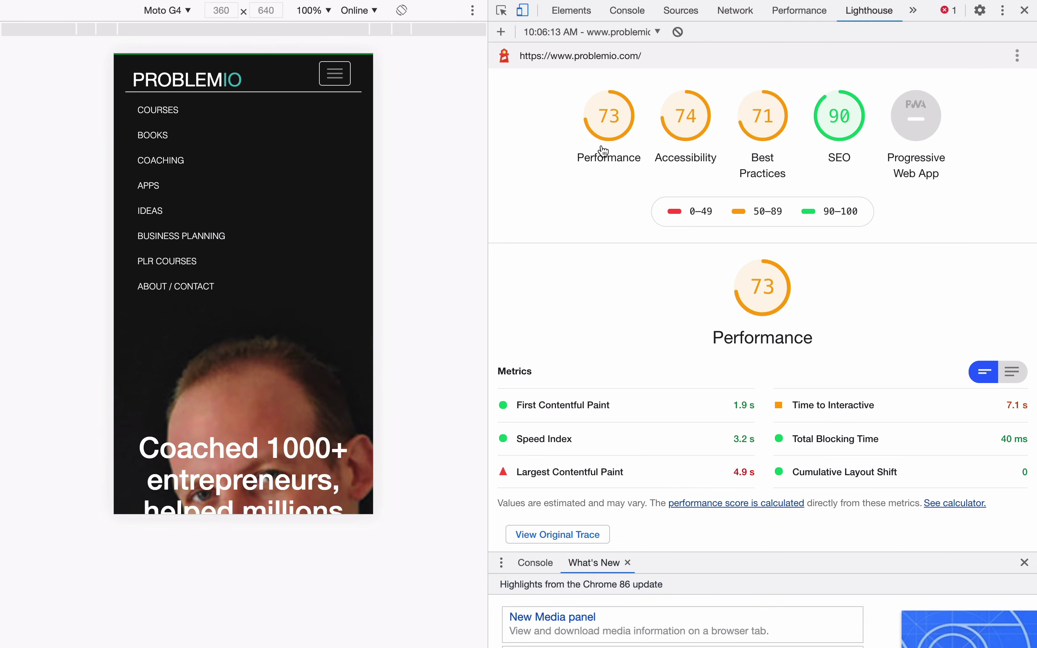
Review the Performance section's metrics and suggested opportunities in the incognito Lighthouse report.
left_click(604, 151)
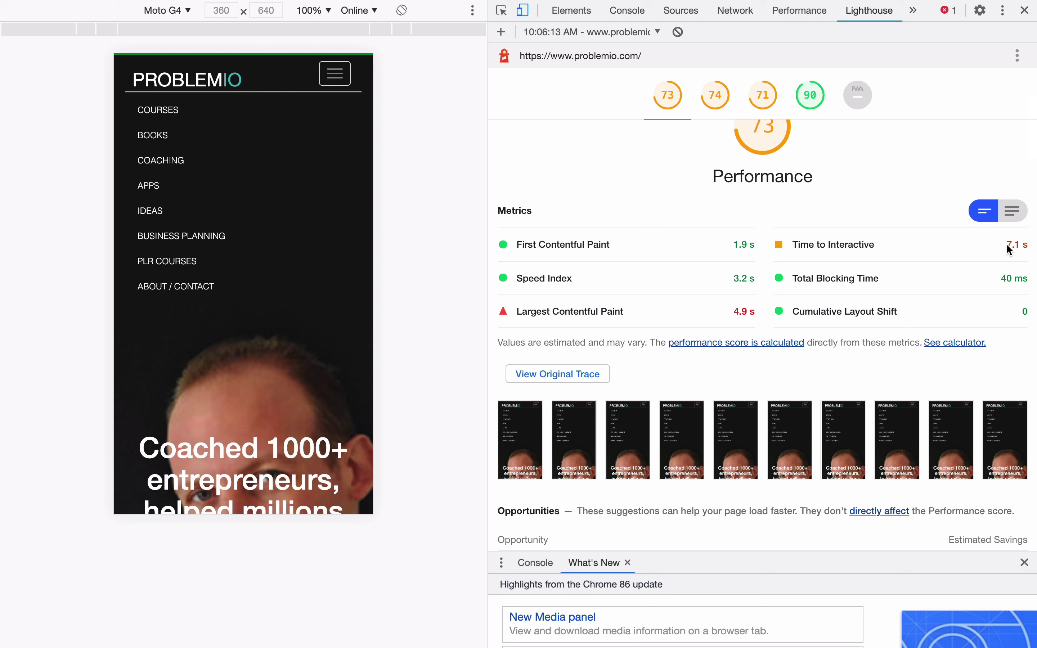
scroll(814, 291, "down", 3)
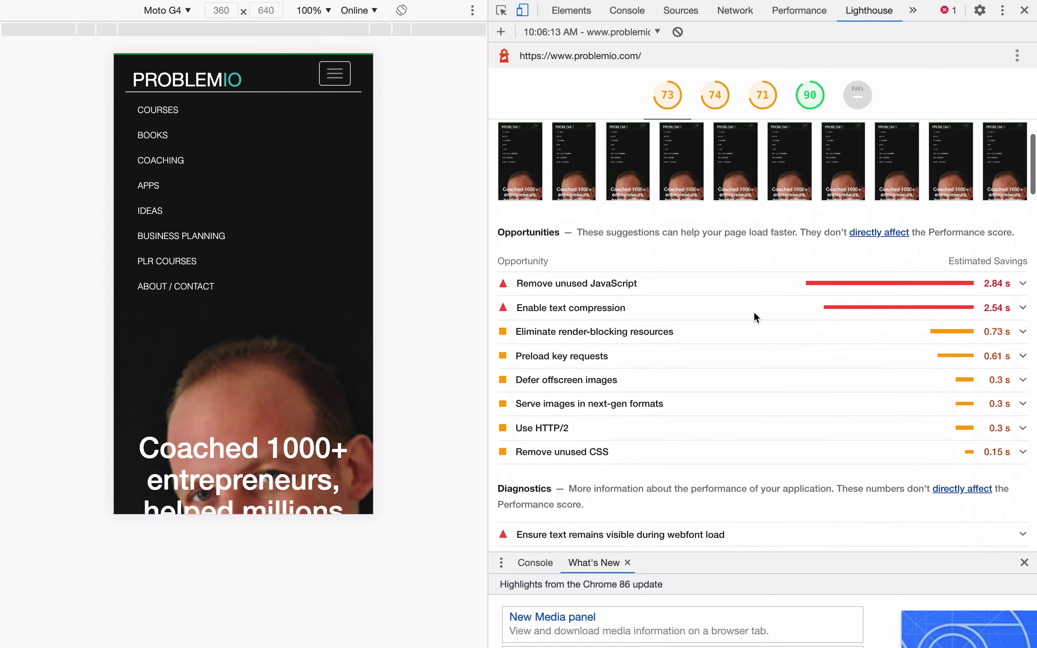